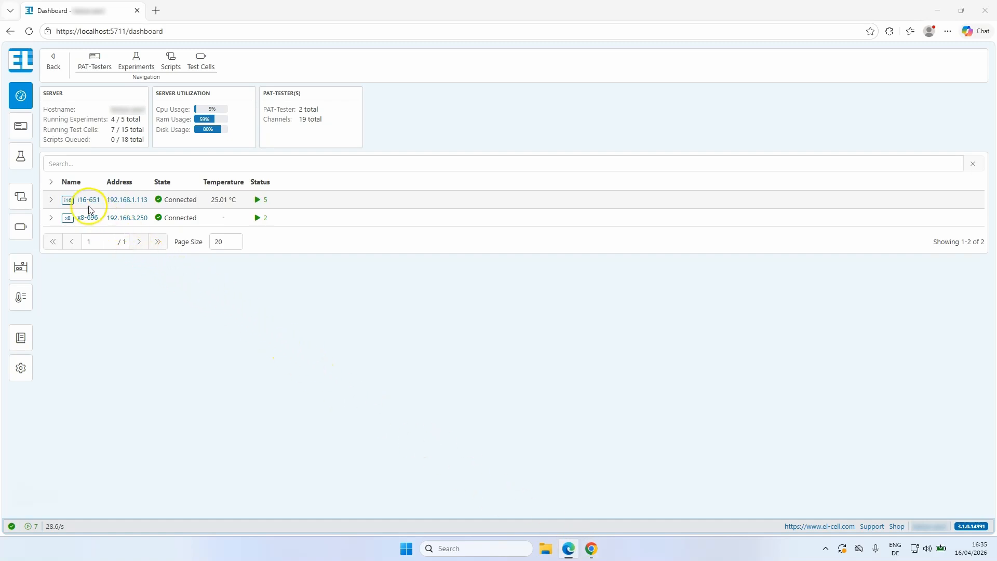
Expand the i16-651 tester's details on the dashboard, including the measurement preview of Channel 01.
click(51, 201)
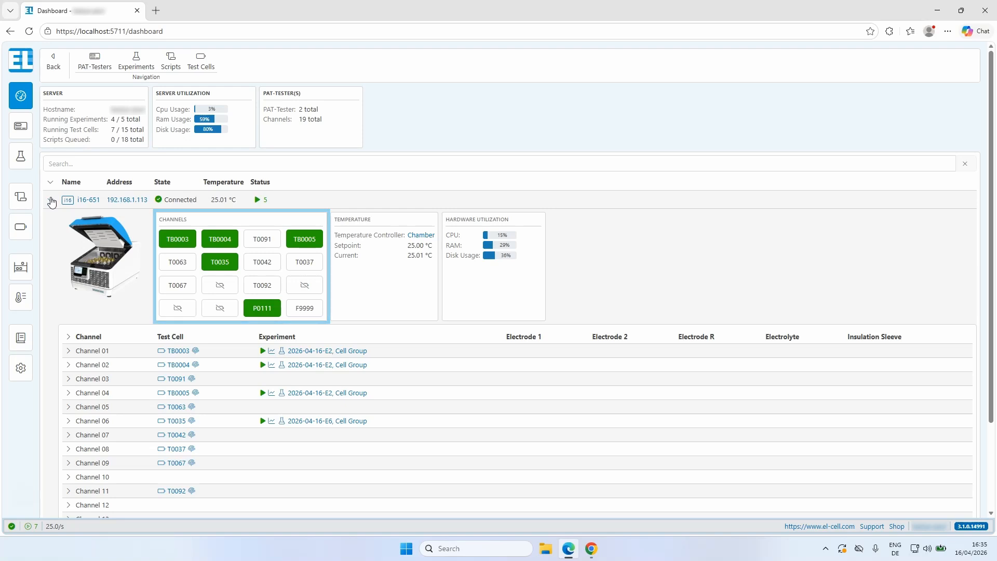
scroll(62, 231, down, 2)
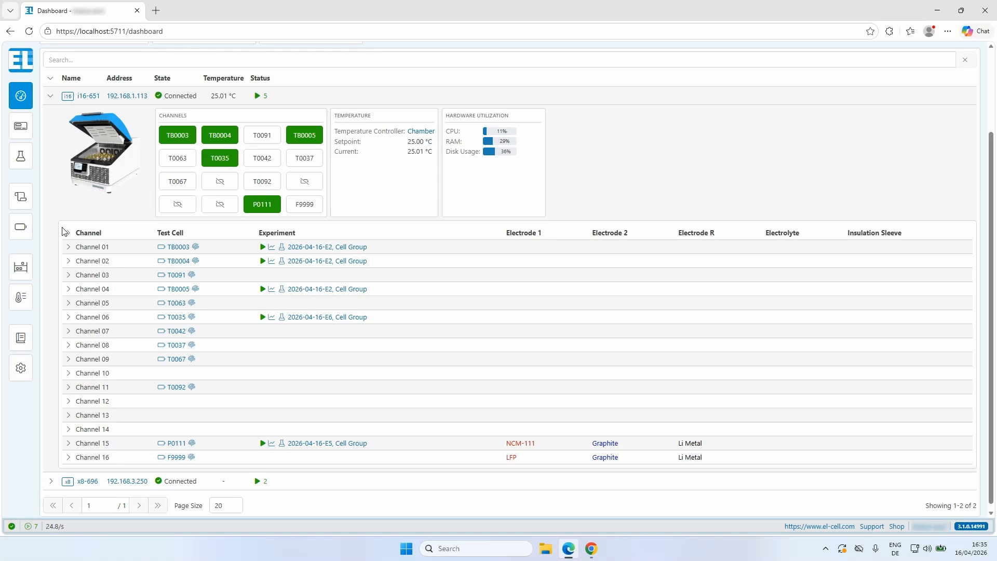
click(68, 247)
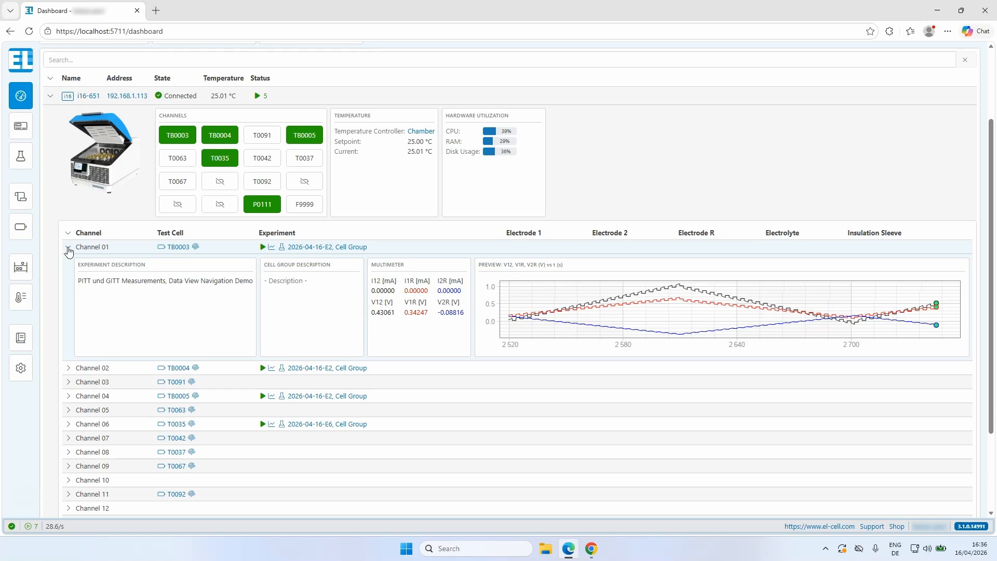
Open the experiment list and view the copy options available for experiment 2026-04-16-E6.
click(21, 155)
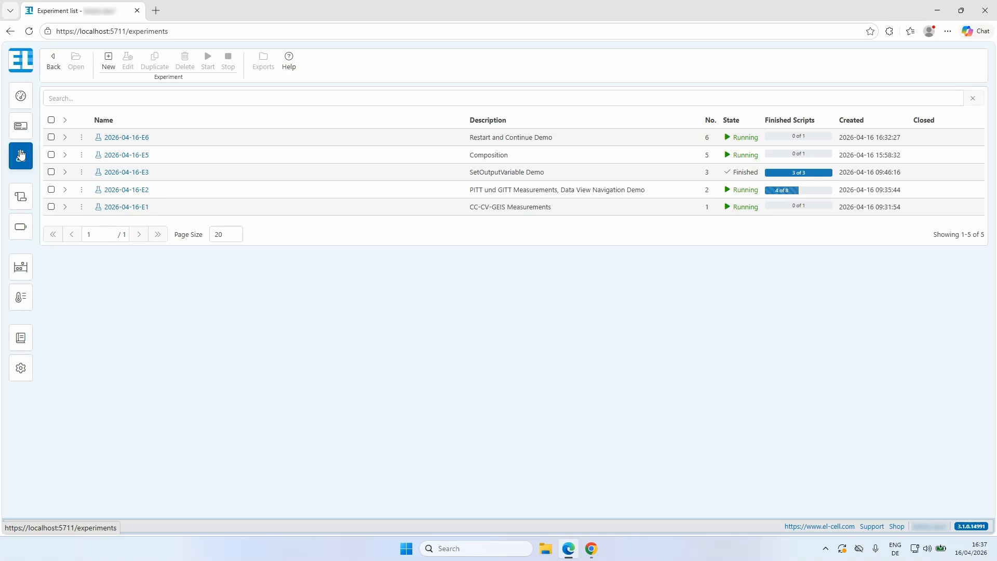
click(82, 137)
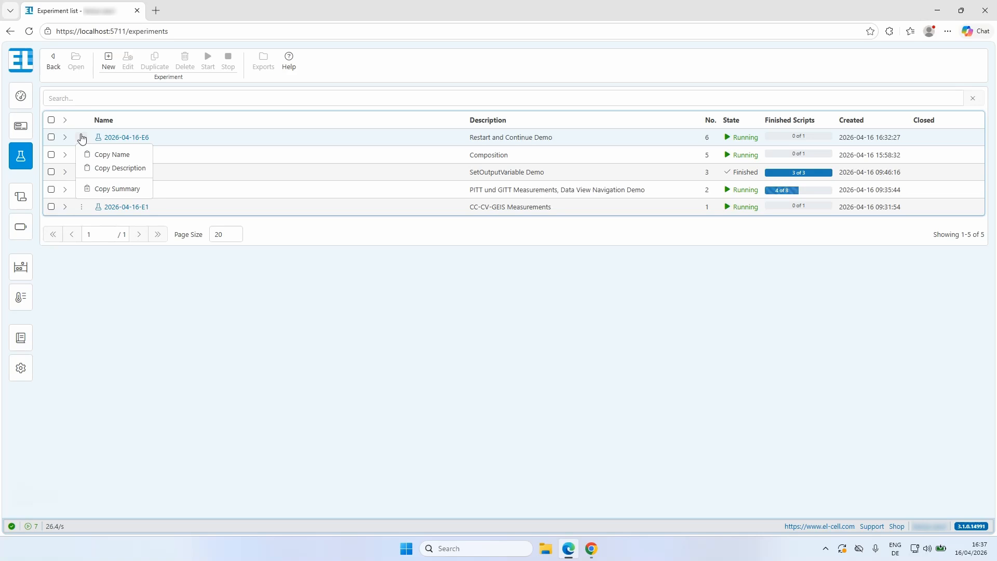
click(82, 137)
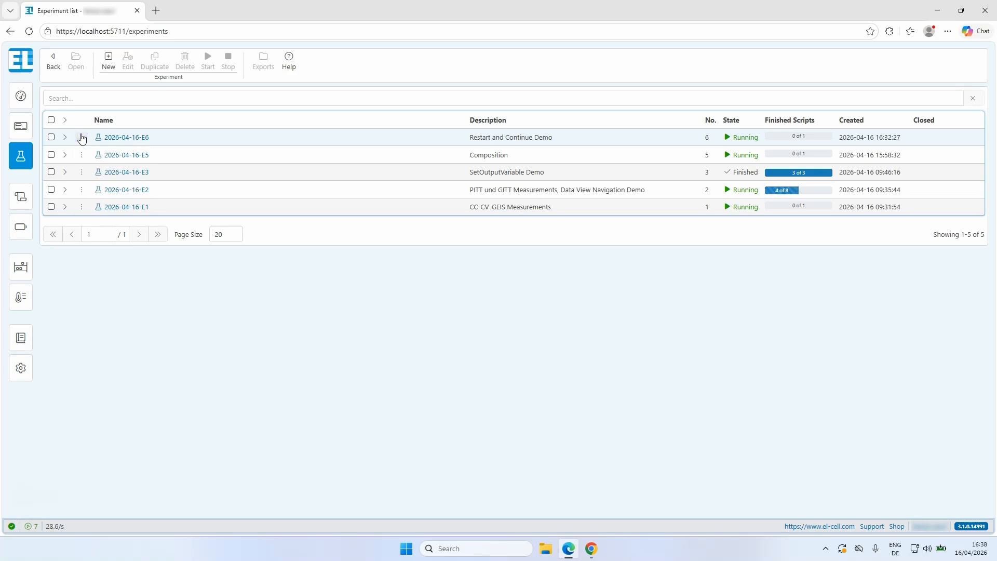
Open experiment 2026-04-16-E5, collapse the CC-basic statistics, and set the cell composition's sealing ring to Sealing ring Al.
click(116, 155)
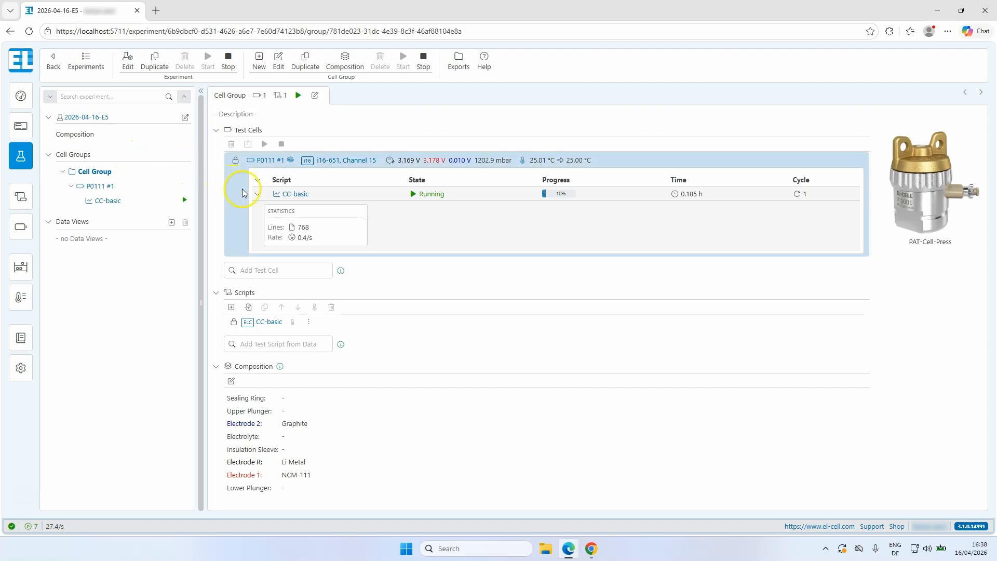
click(255, 195)
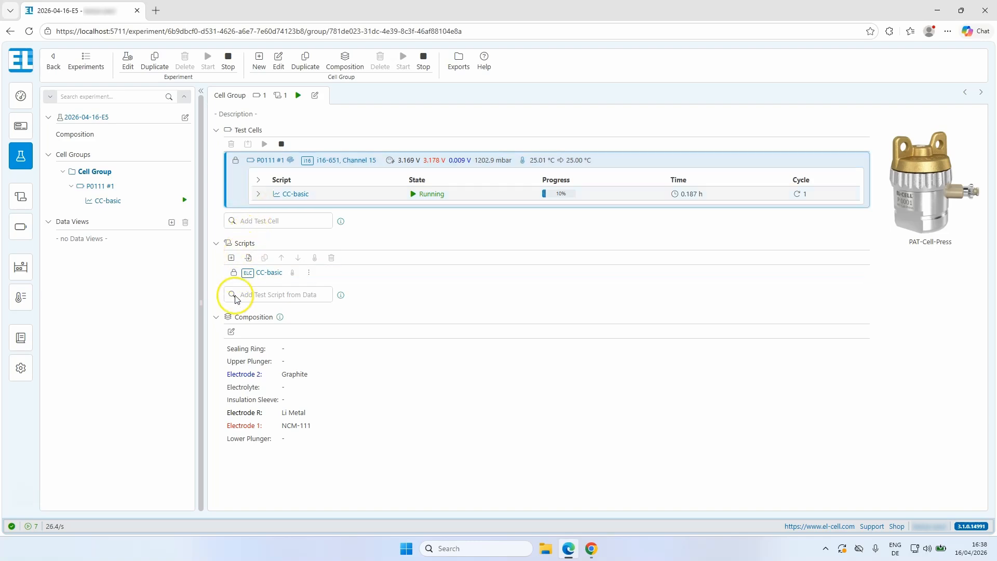
click(231, 333)
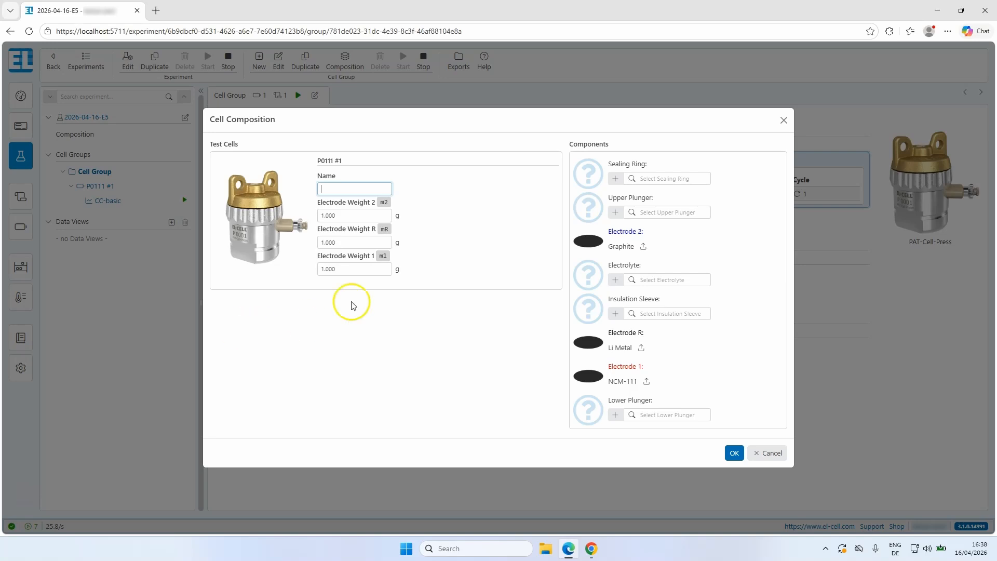
click(686, 176)
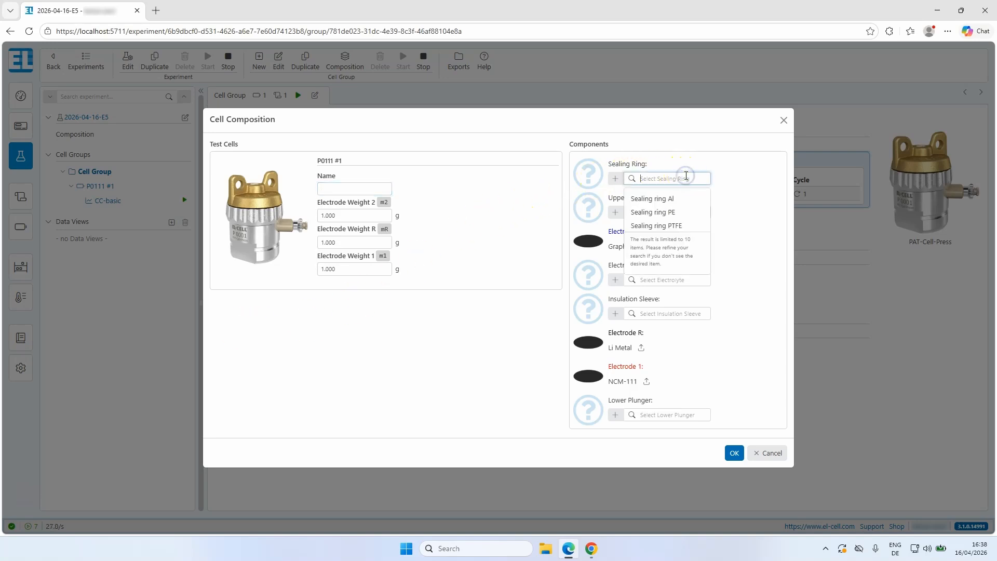
click(668, 198)
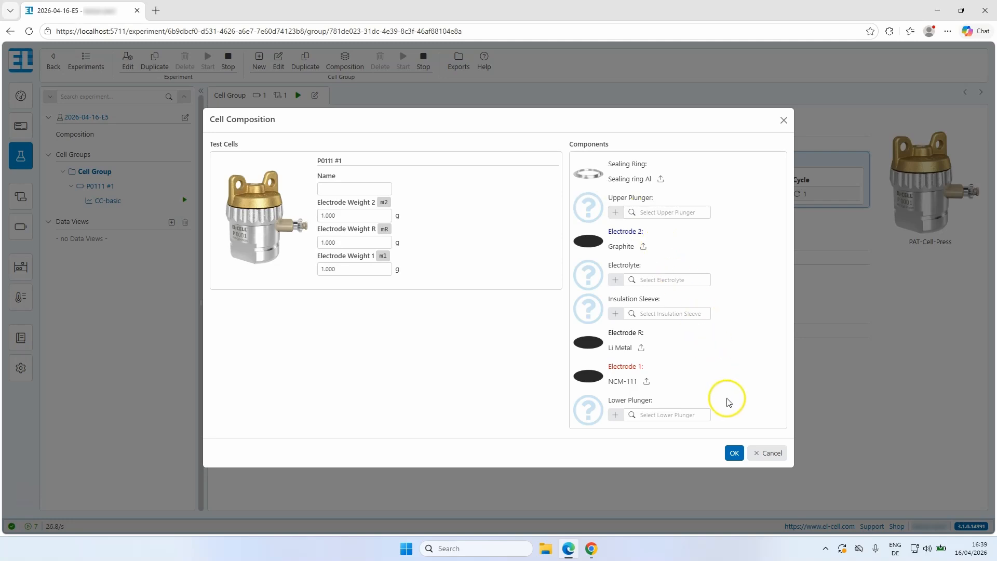
click(735, 452)
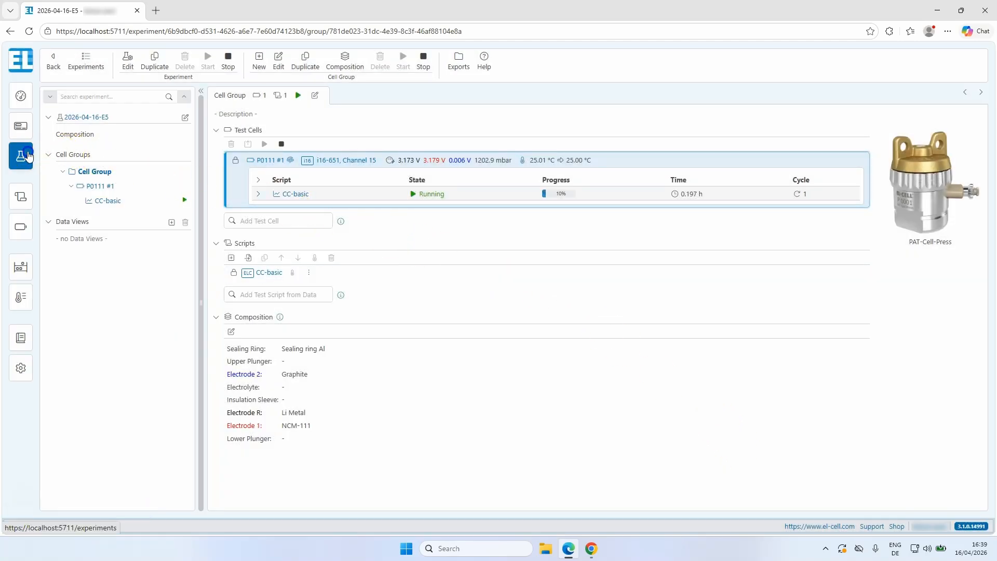
Open experiment 2026-04-16-E6 from the experiment list and stop the whole experiment.
click(23, 157)
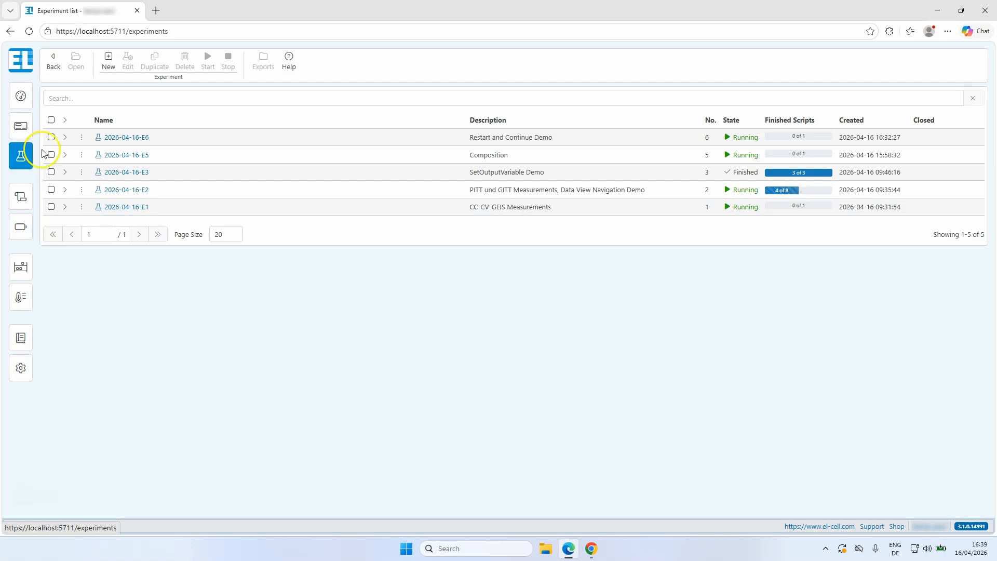
click(101, 137)
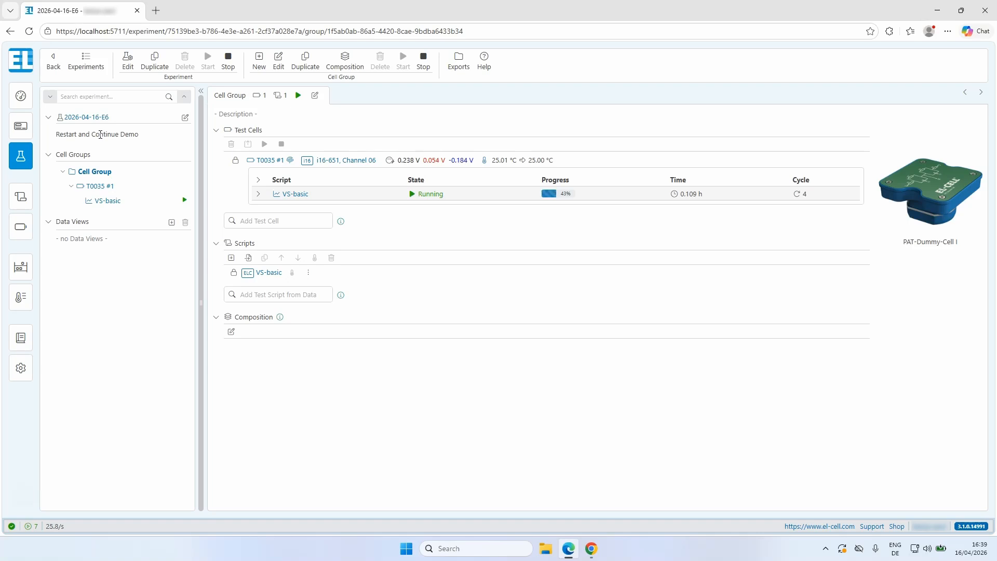
click(227, 67)
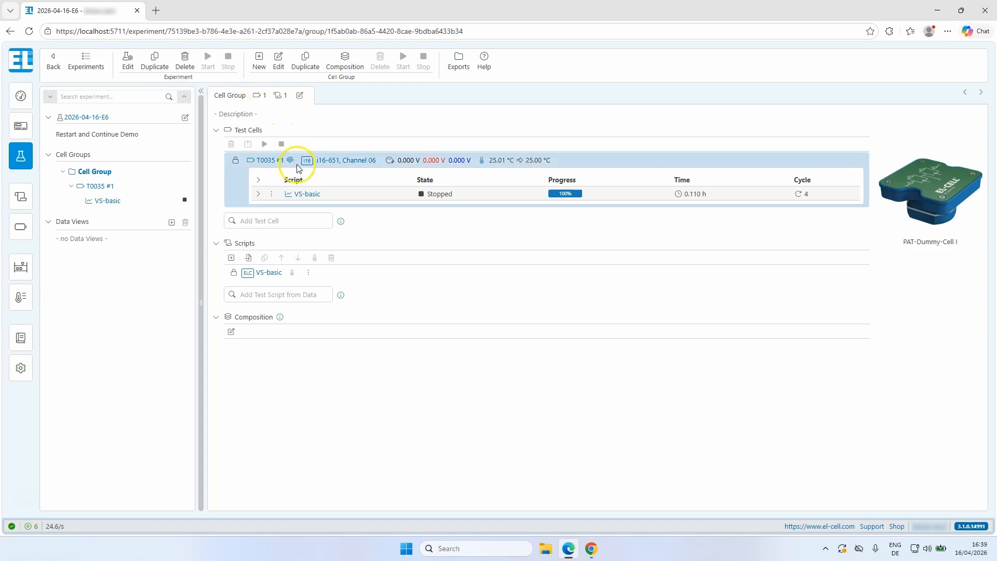
Duplicate the VS-basic script in the cell group and start the experiment again with the copy.
click(308, 277)
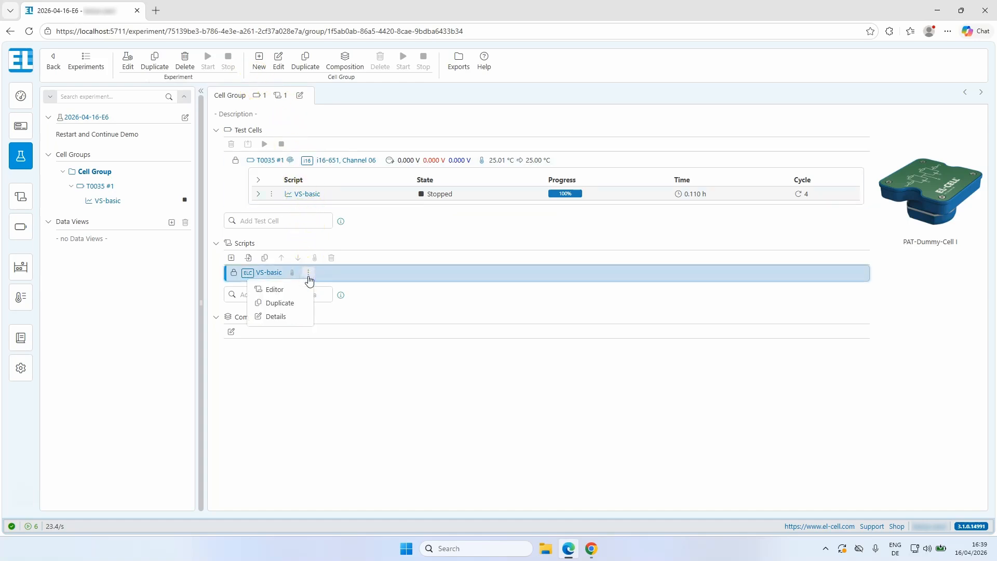
click(299, 304)
click(553, 400)
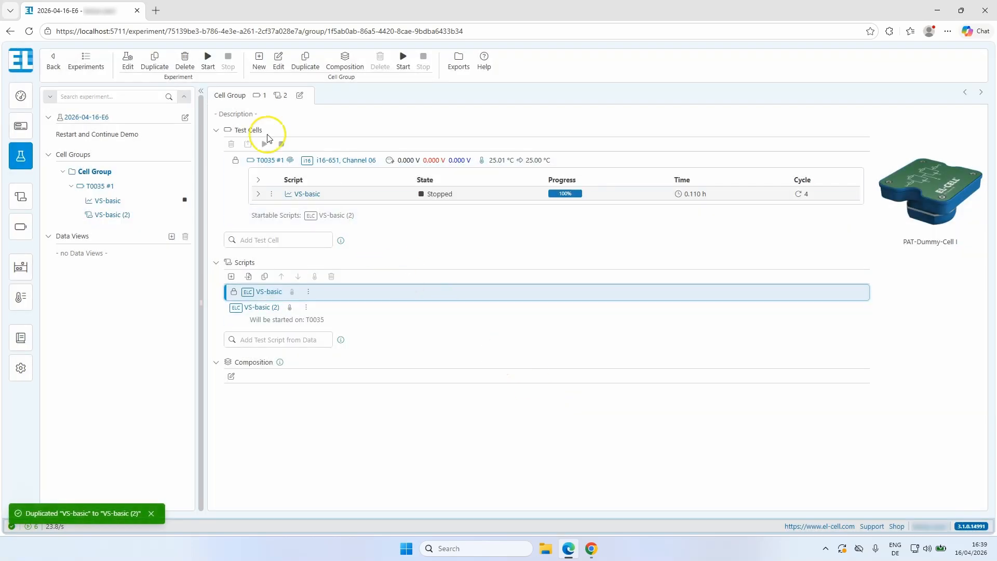
click(209, 67)
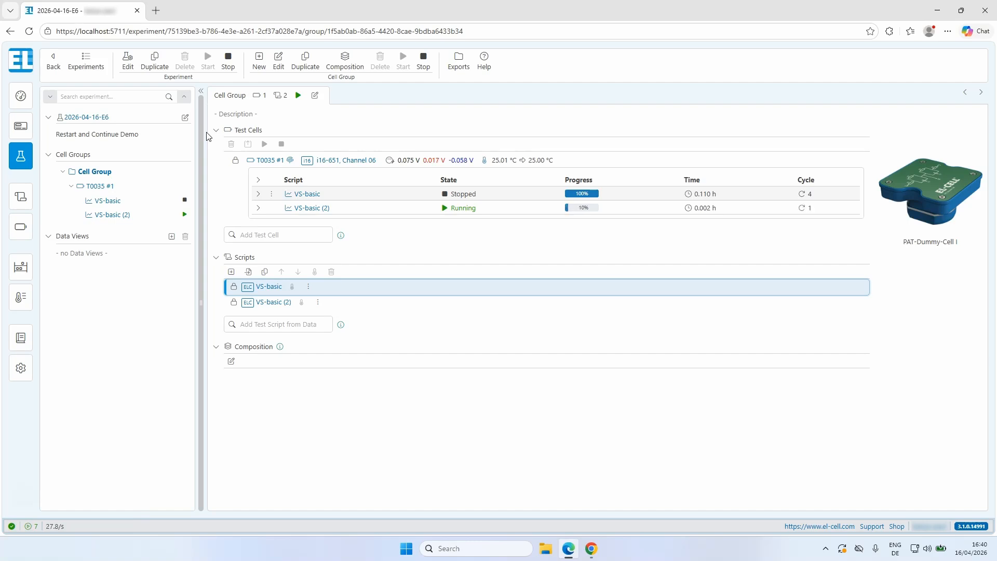
Open the data view of the VS-basic (2) run and restart the script, deleting its current data.
click(316, 207)
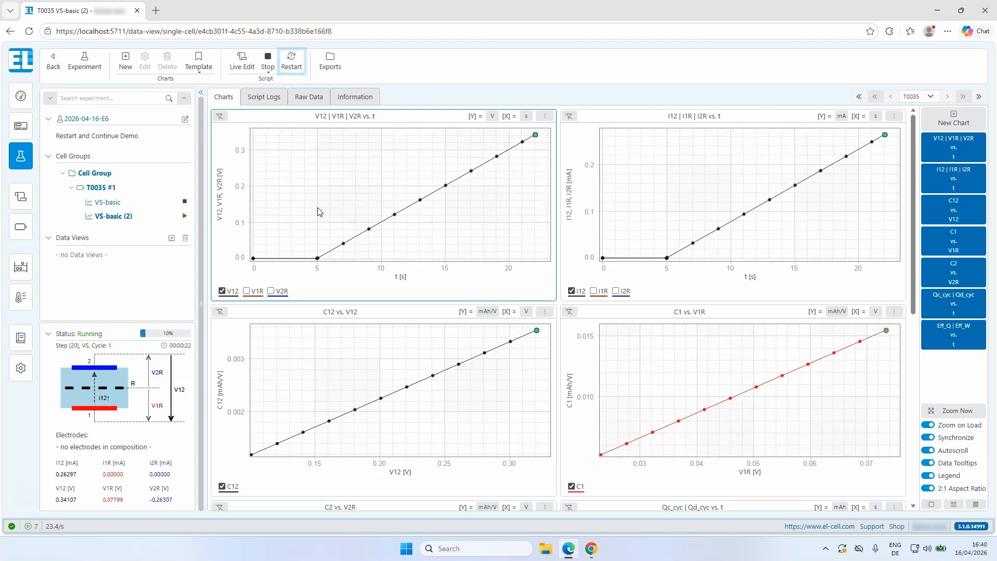
click(311, 193)
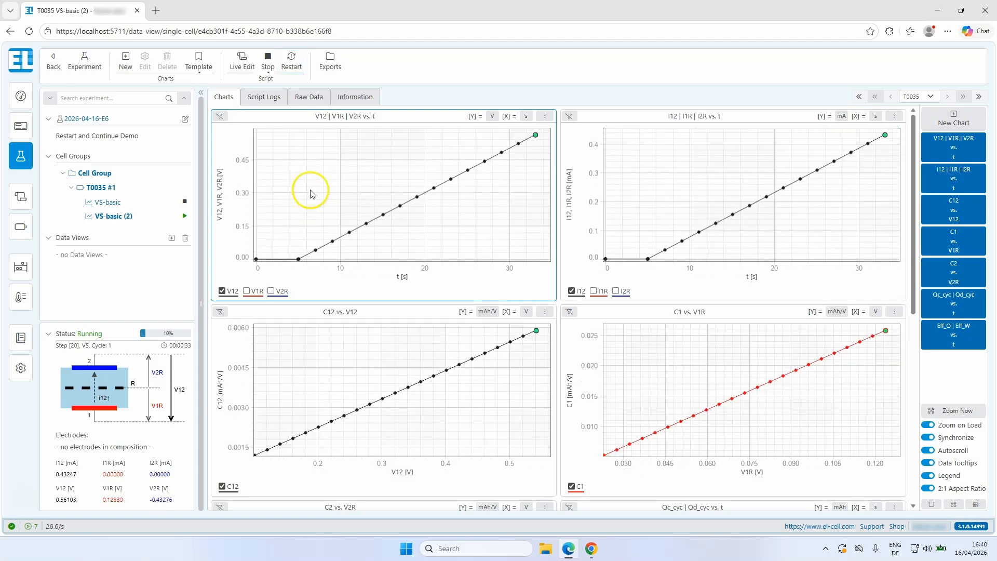
click(293, 66)
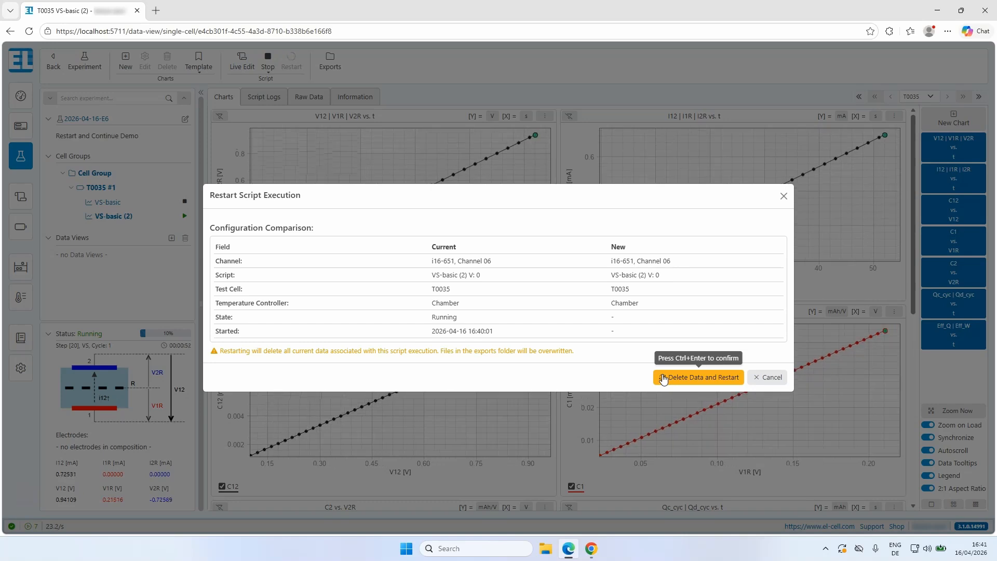
click(663, 378)
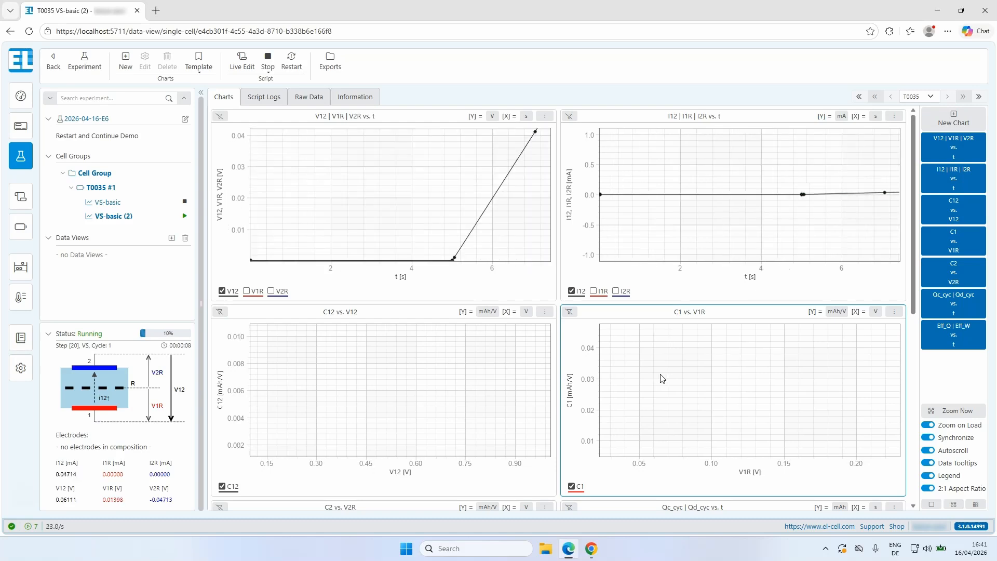
Open experiment 2026-04-16-E3 and expand all script rows of test cell T0072 to examine their output variables.
click(21, 163)
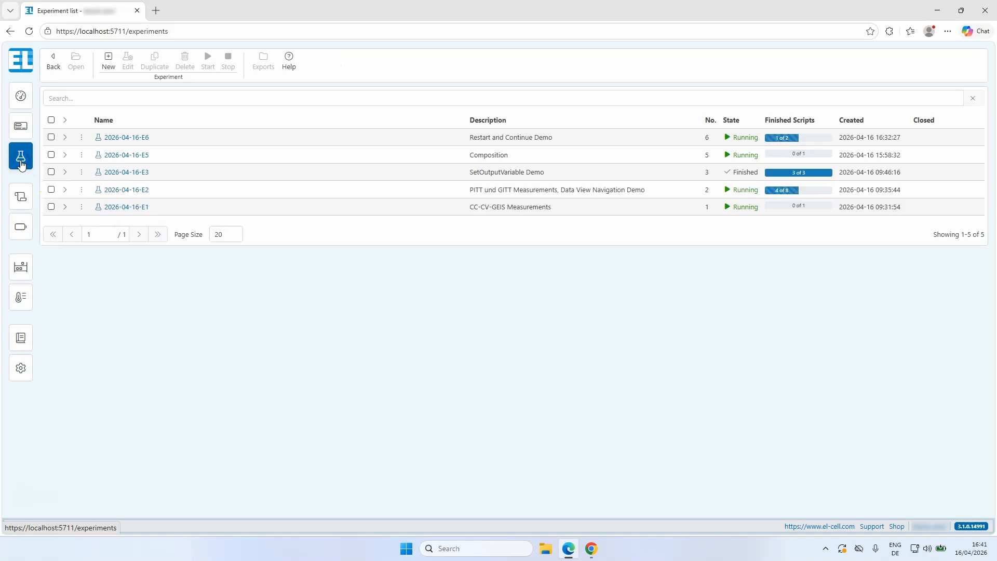
click(98, 172)
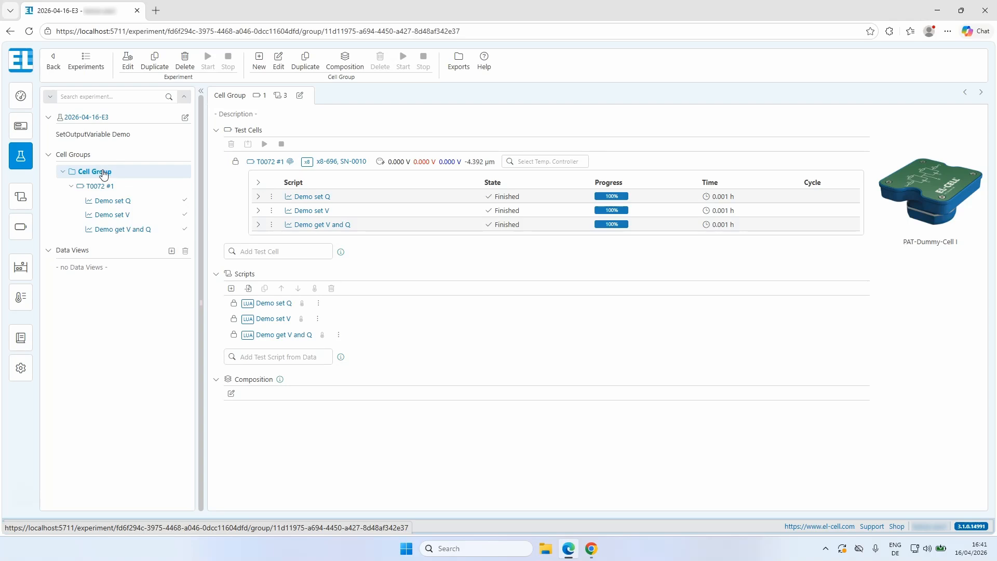
click(258, 184)
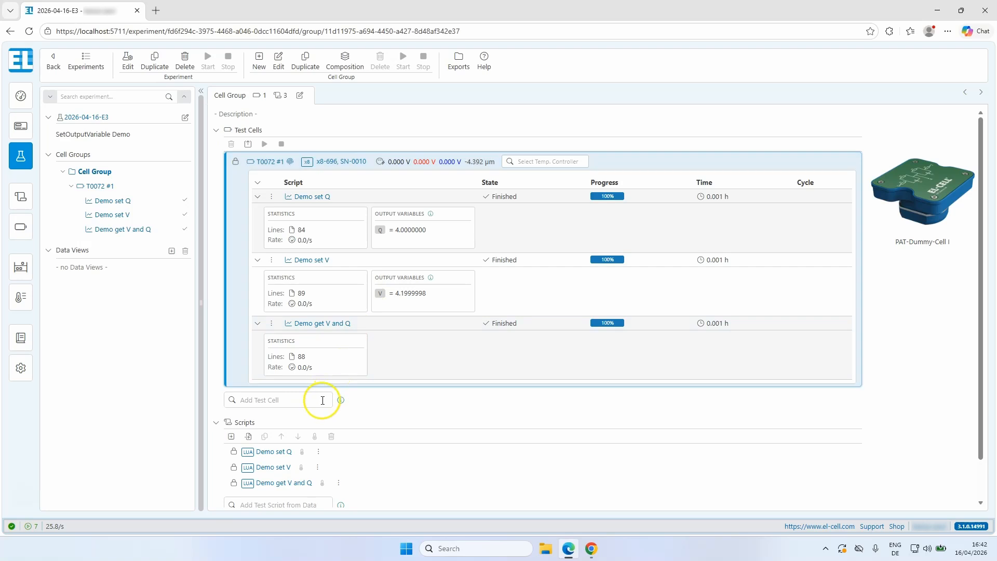
Examine the SetOutputVariable line in the Demo set Q script, and open the Demo get V and Q script from the cell group.
click(283, 449)
click(283, 450)
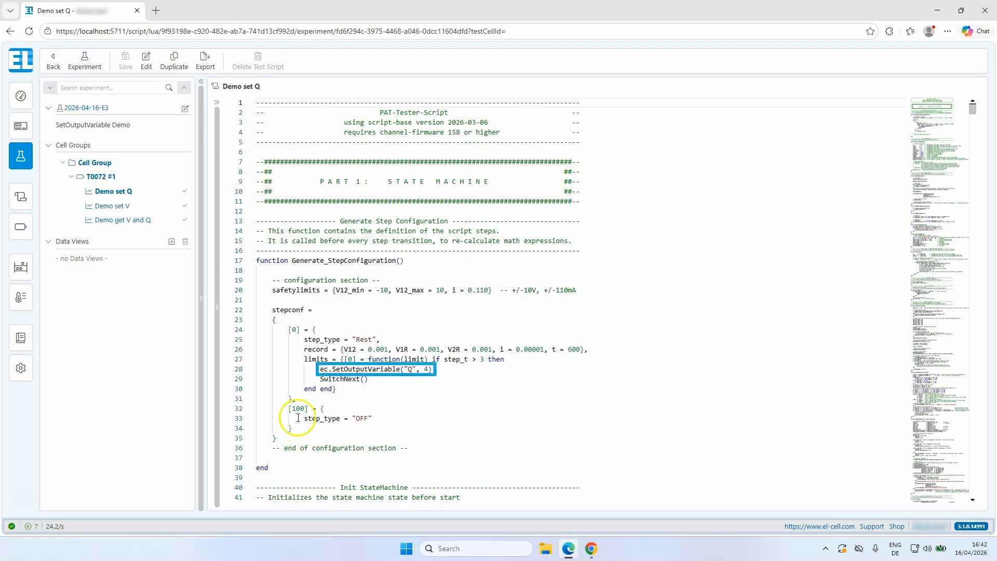
click(317, 370)
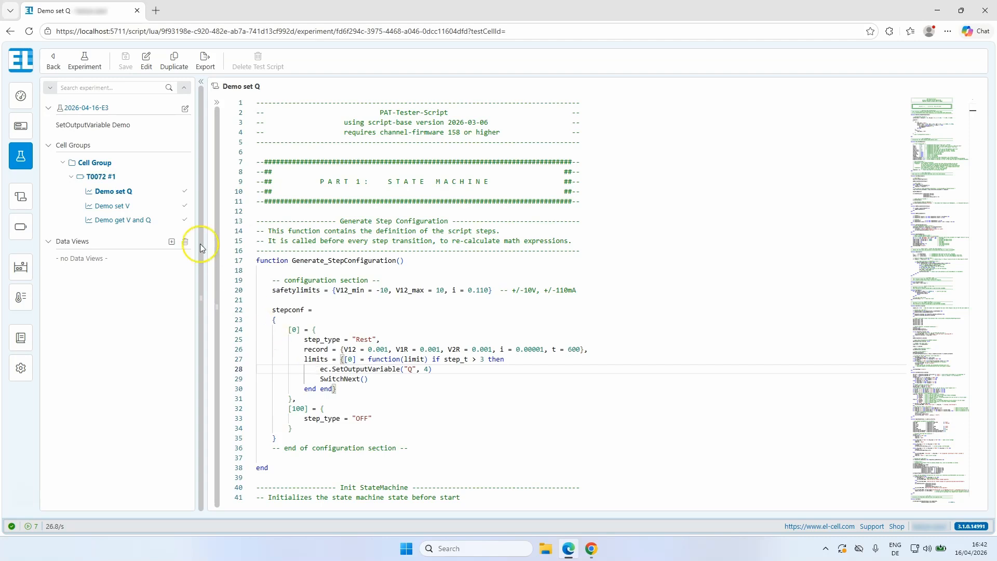
click(115, 179)
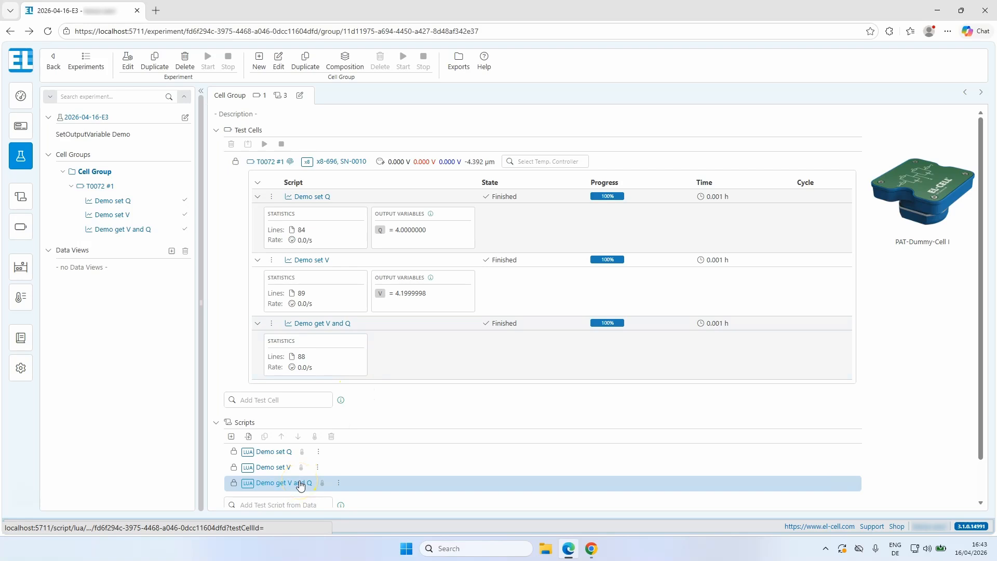
click(300, 484)
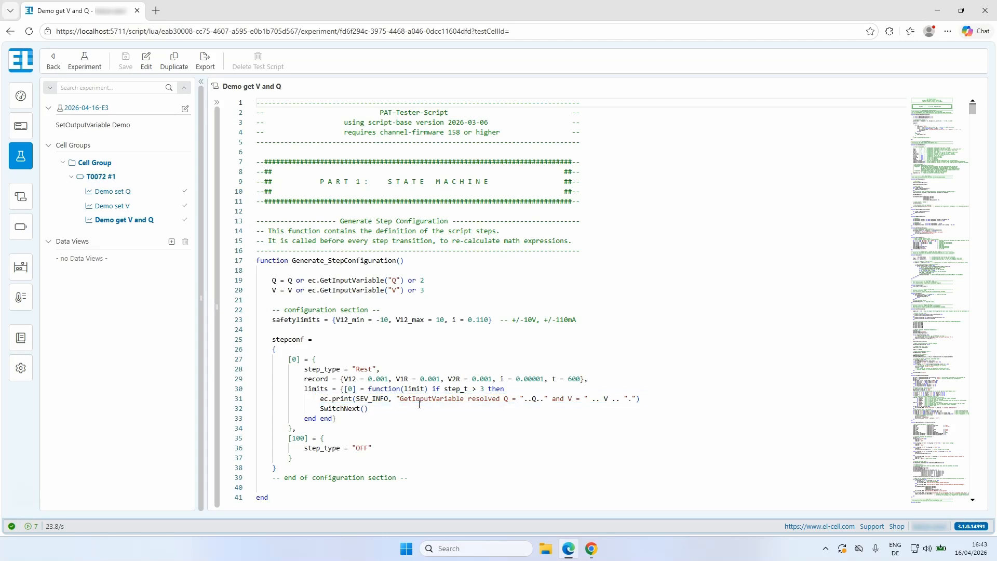
Open the script logs of the Demo get V and Q run and filter the messages by "Get".
click(154, 221)
click(258, 98)
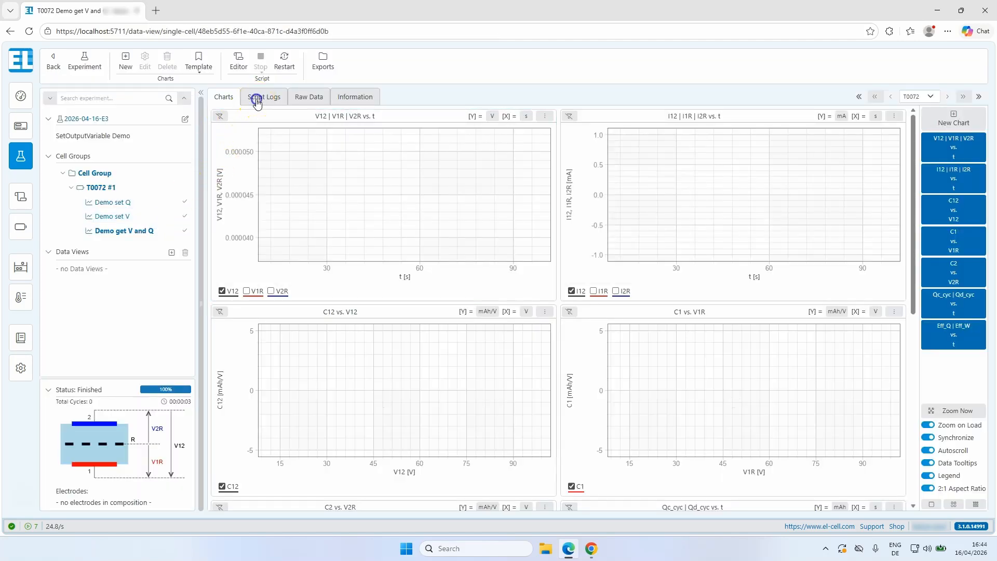
click(262, 118)
text(Get)
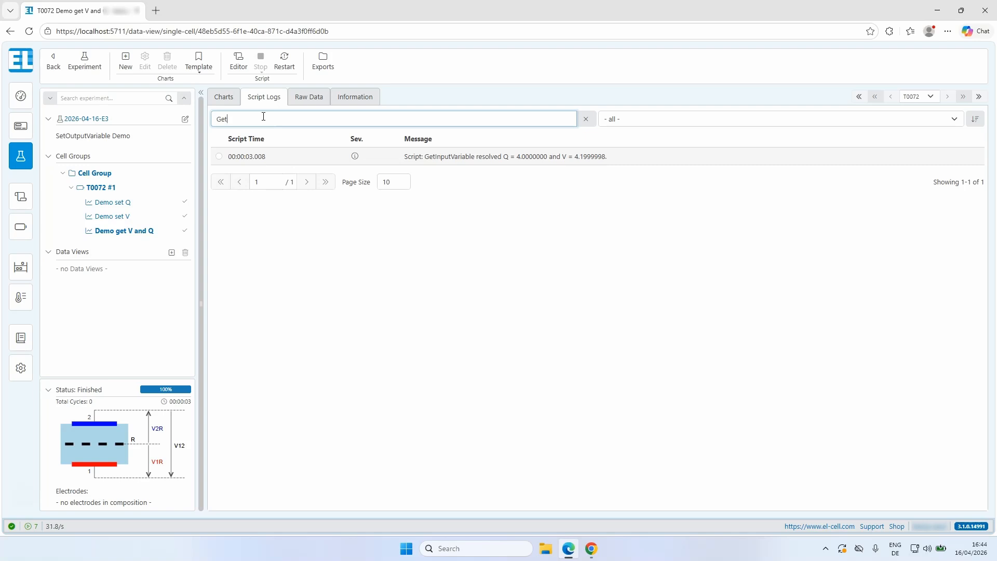
Open the PITT-basic data view of cell TB0034 in experiment 2026-04-16-E2 and switch to the same script's data for cell TB0003.
click(24, 159)
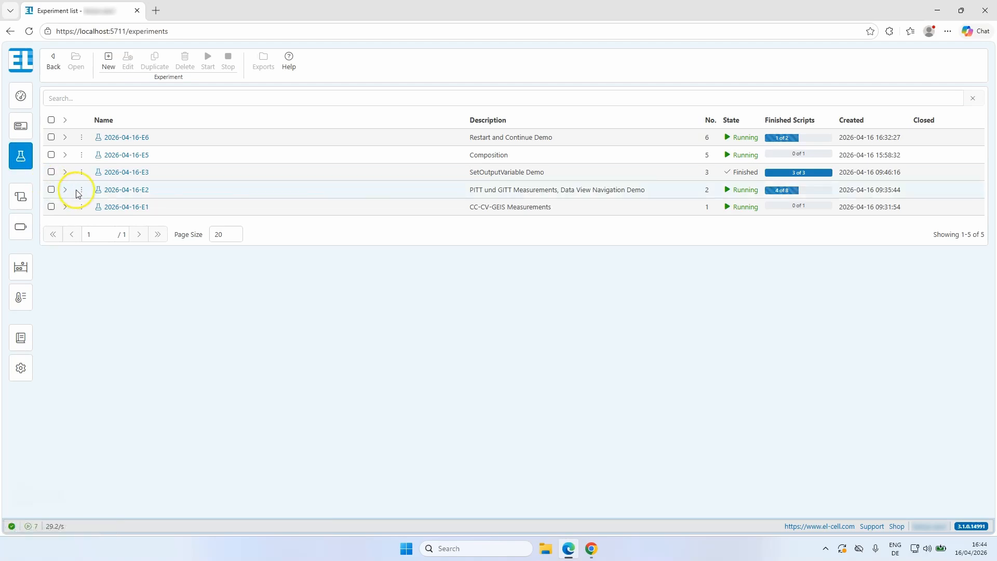
click(123, 190)
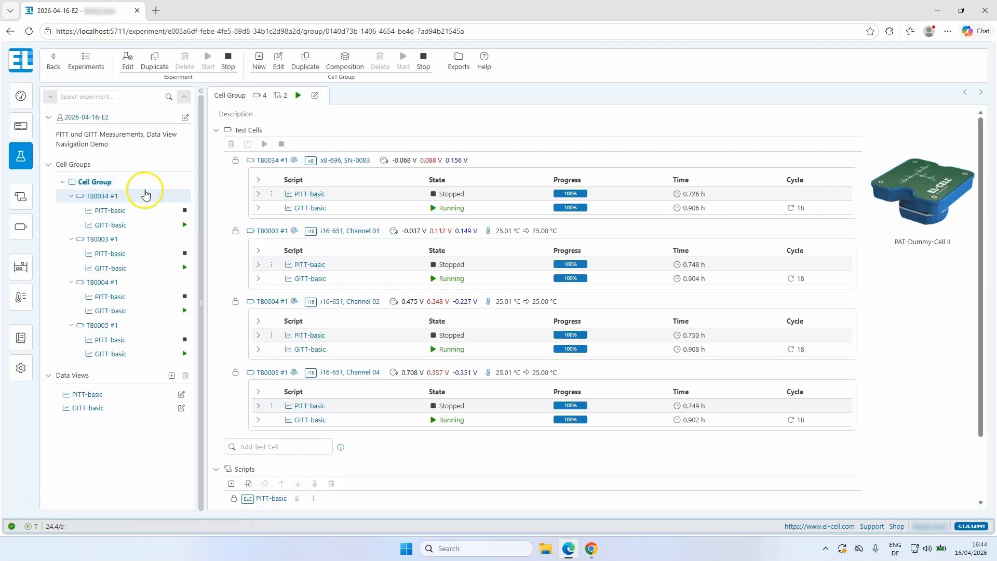
click(312, 196)
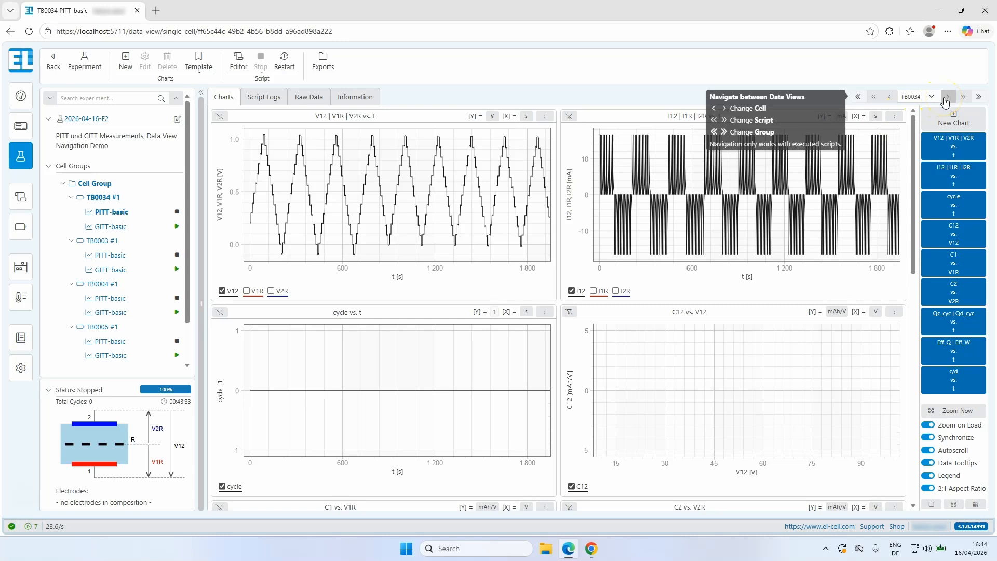
click(945, 100)
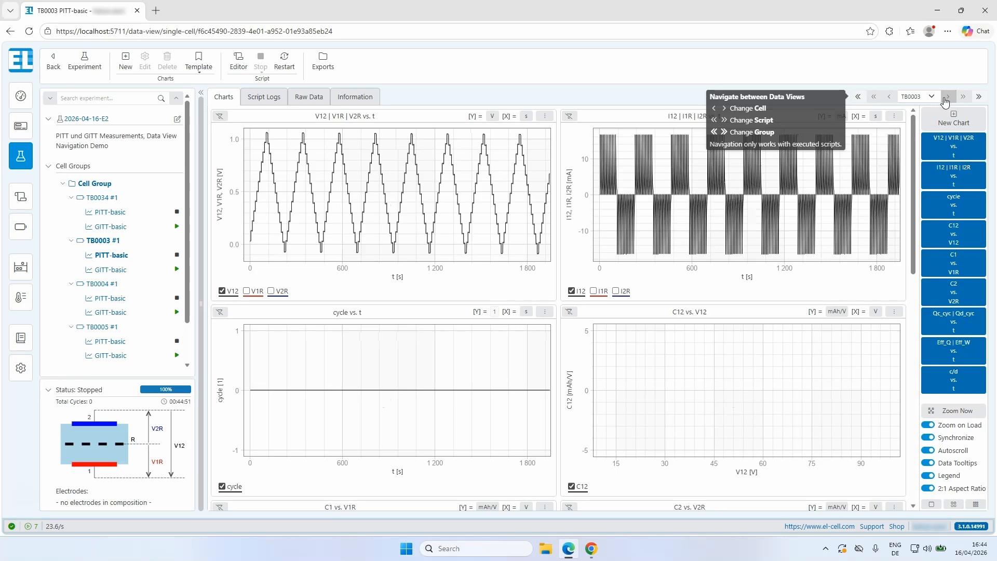
Switch cell TB0003's data view to the GITT-basic script and return to its PITT-basic data using the script navigation.
click(960, 97)
click(960, 100)
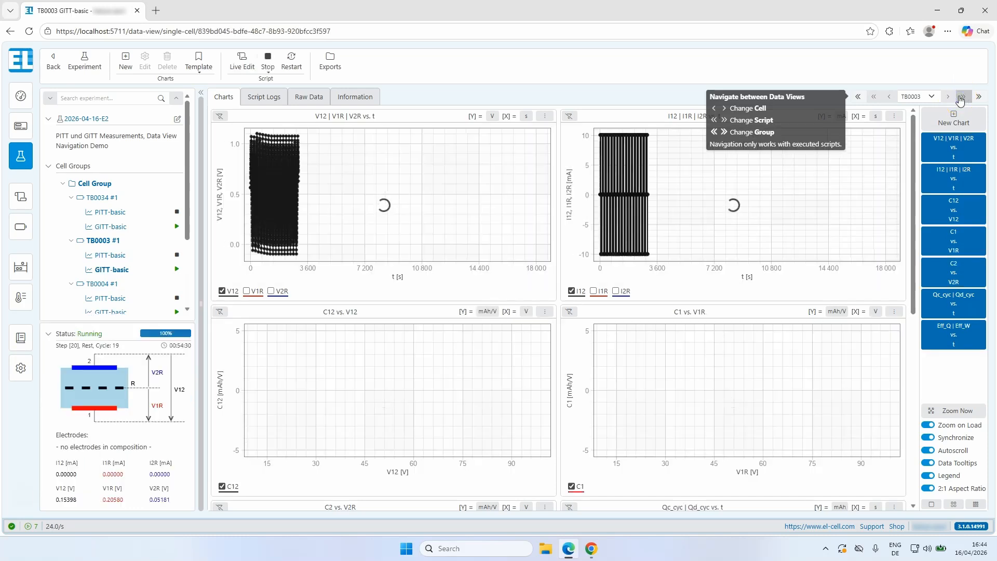
click(877, 98)
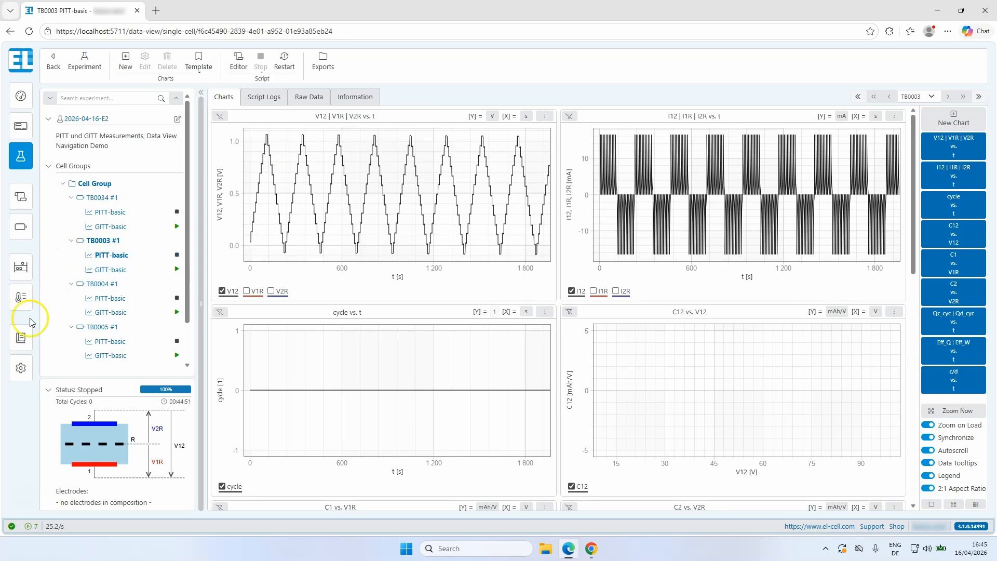
Open the user manual and display the Test Scripts page on passing variables to the following script.
click(18, 343)
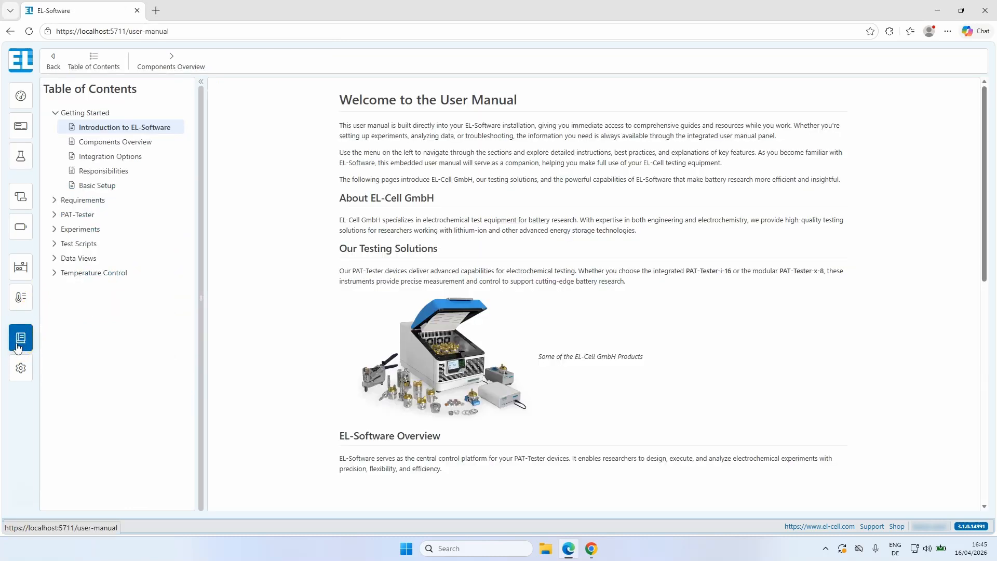
click(51, 244)
click(55, 246)
scroll(56, 246, down, 4)
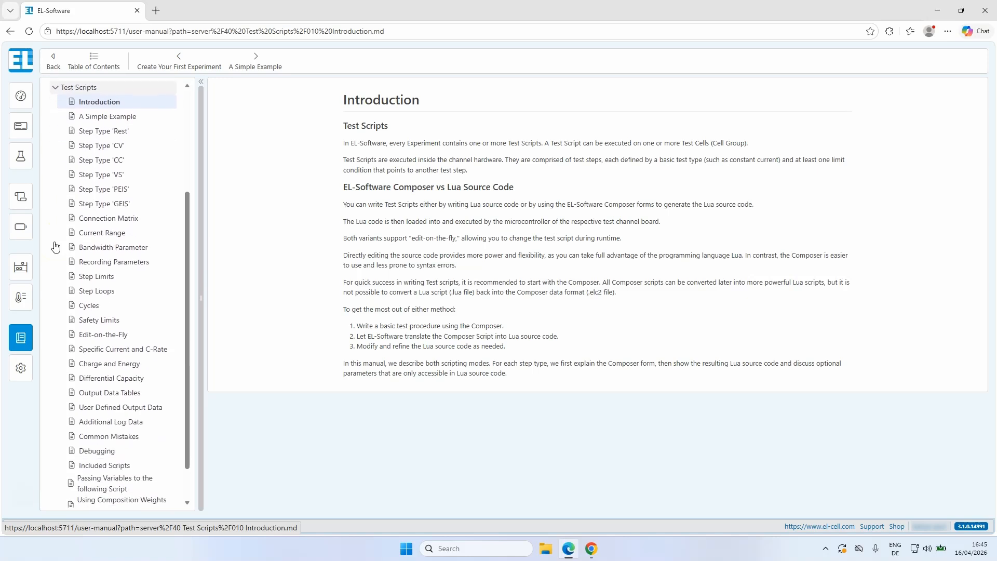
click(80, 278)
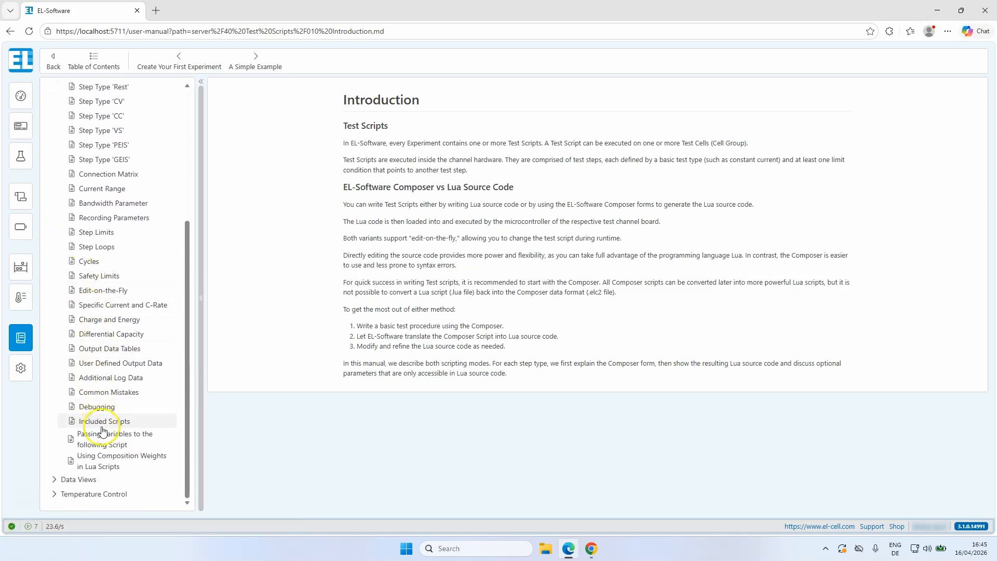
click(104, 440)
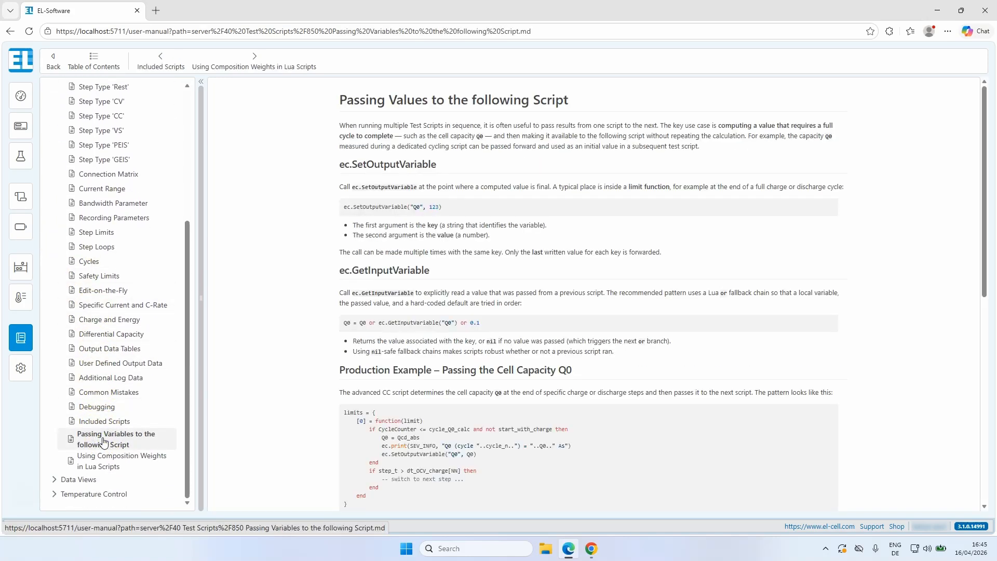